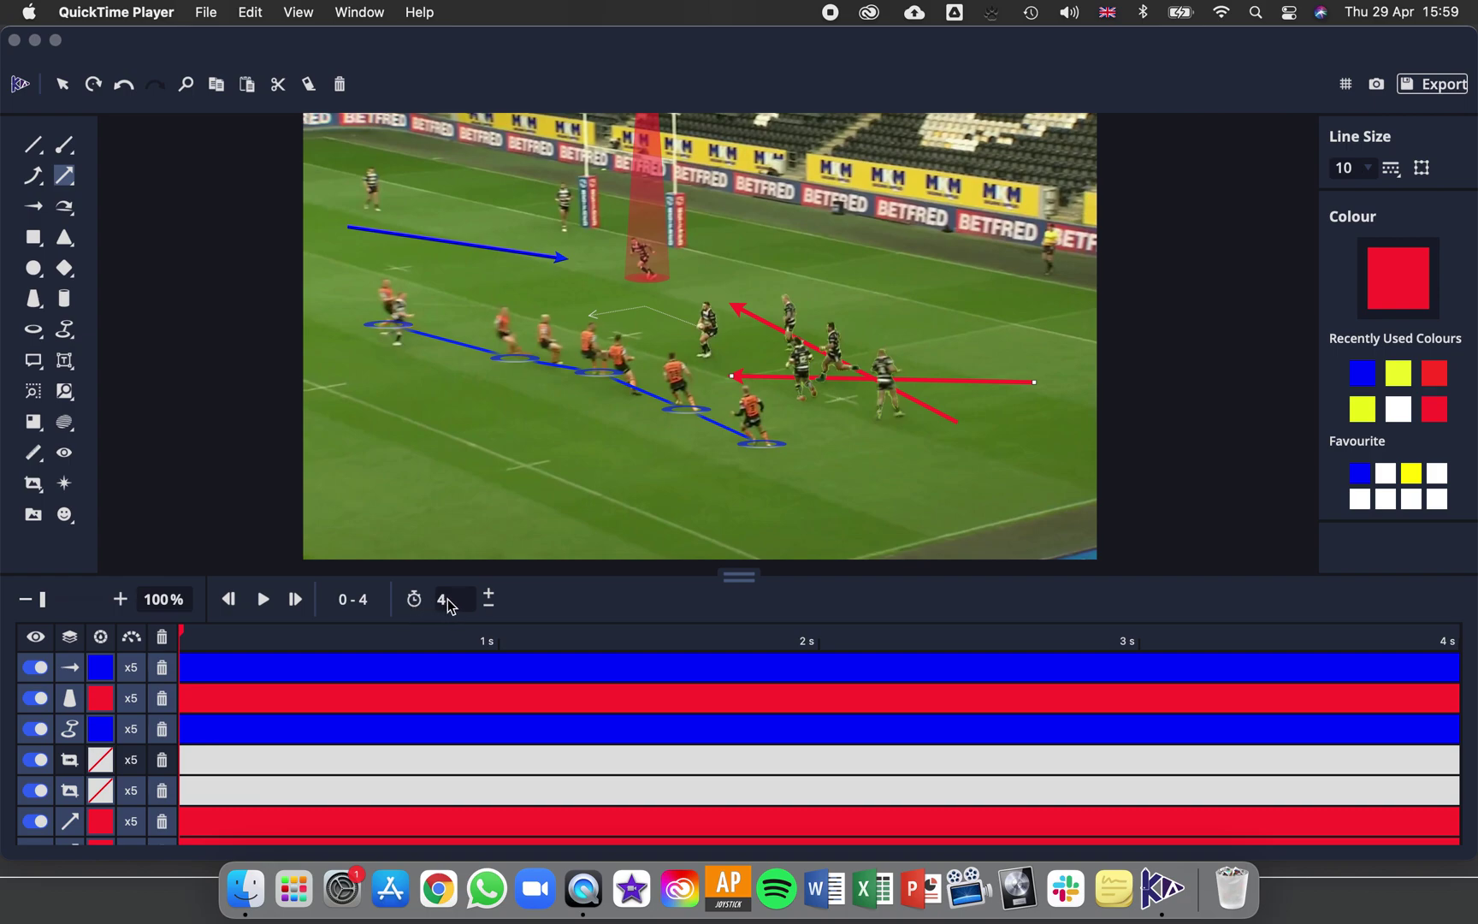
Extend the animation duration from 4 to 6 seconds and select the top blue arrow's clip
left_click(490, 598)
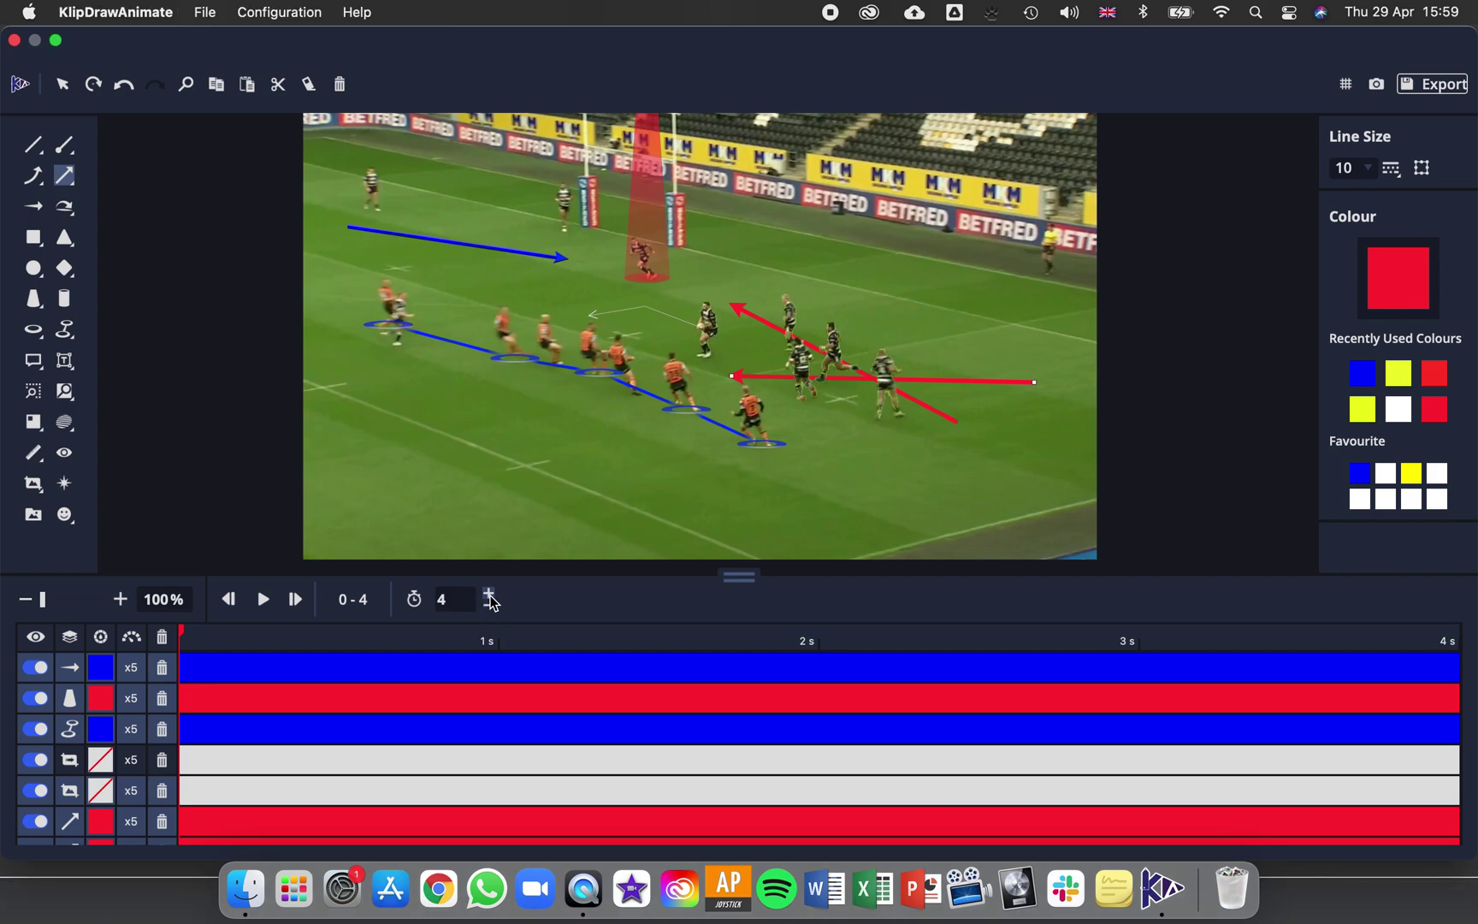
left_click(490, 597)
left_click(490, 599)
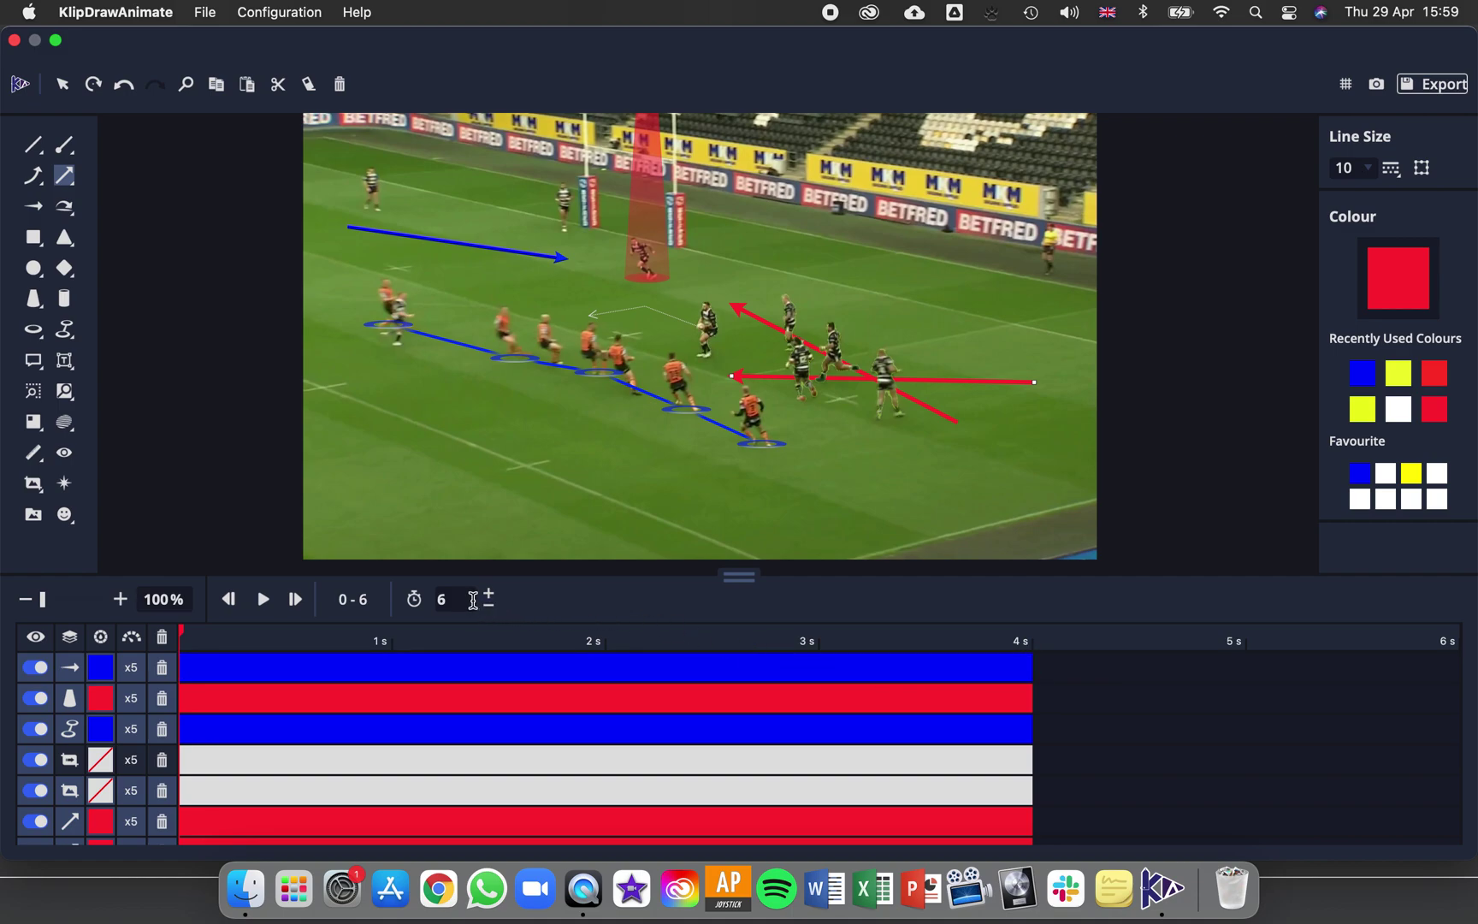
left_click(1033, 670)
left_click(299, 673)
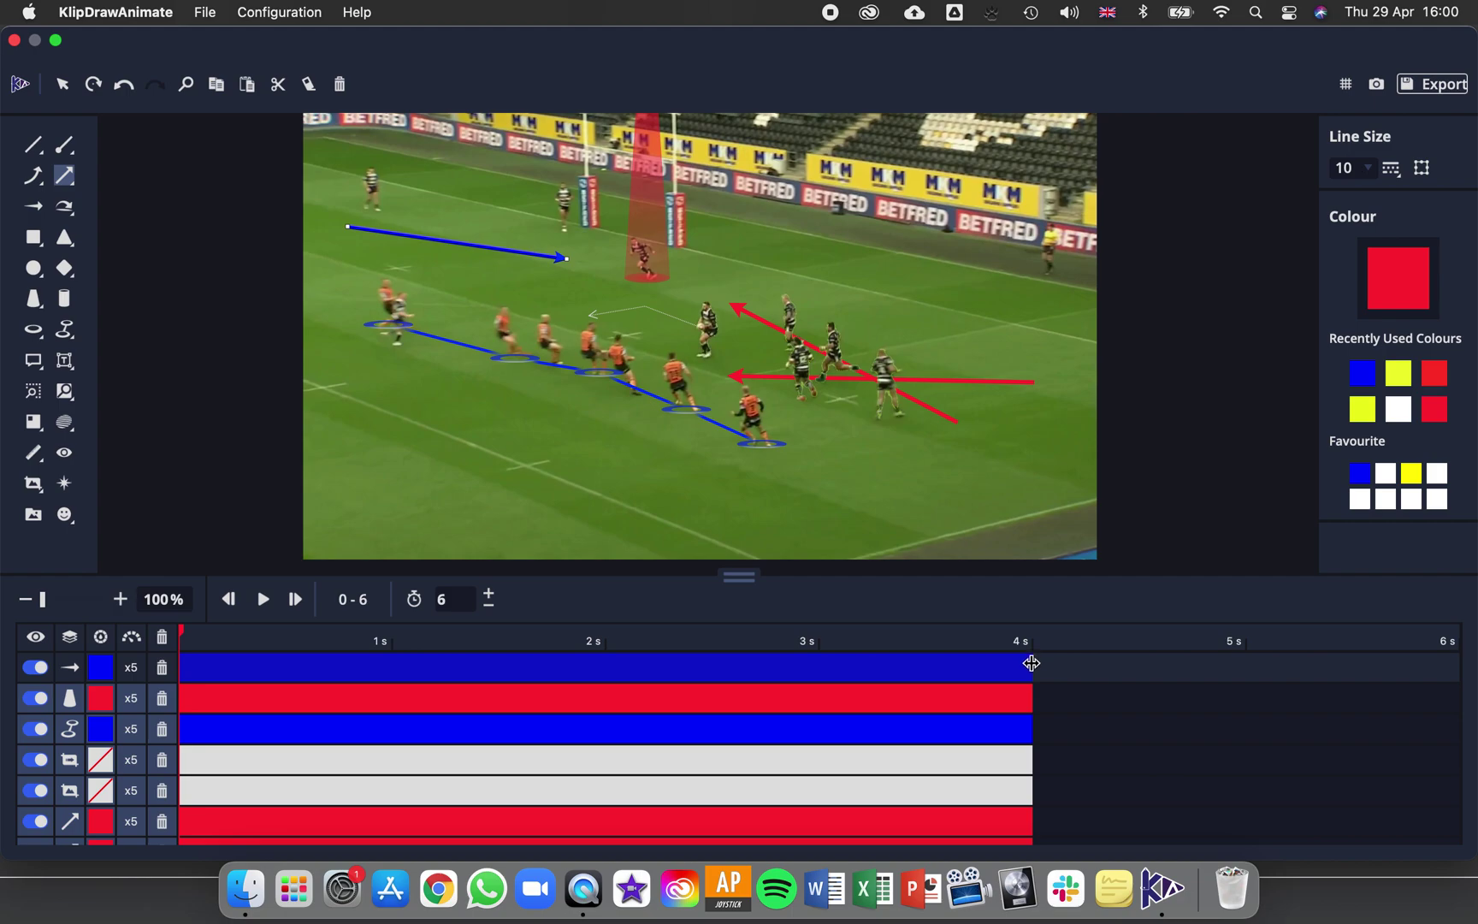
Retime the top blue arrow to 2–5 s and delay the defenders' linking line to start at 1 s
left_click_drag(386, 673, 505, 674)
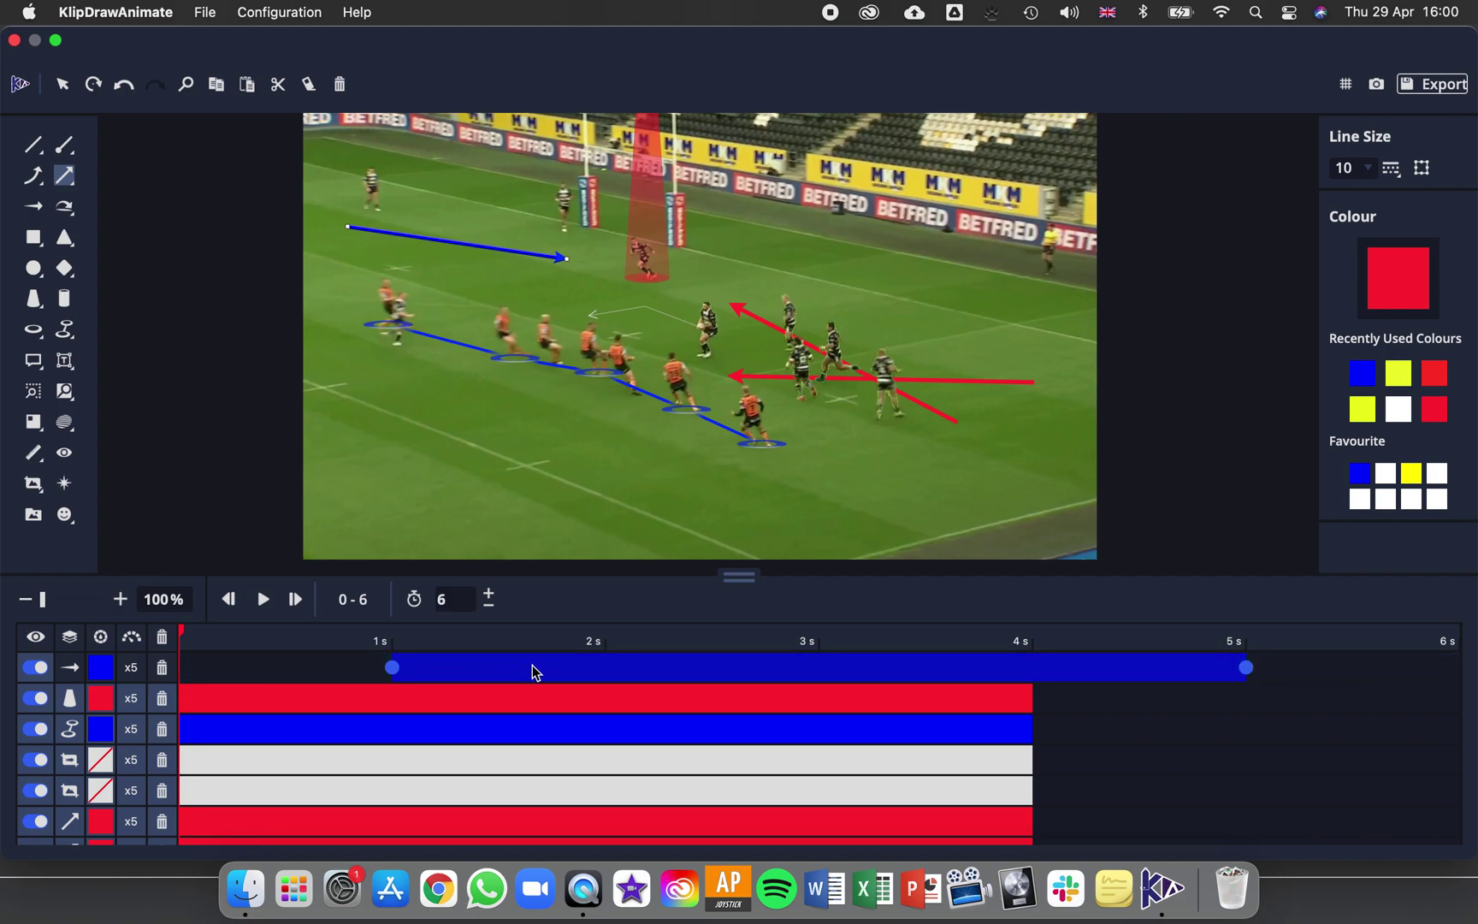
left_click(392, 668)
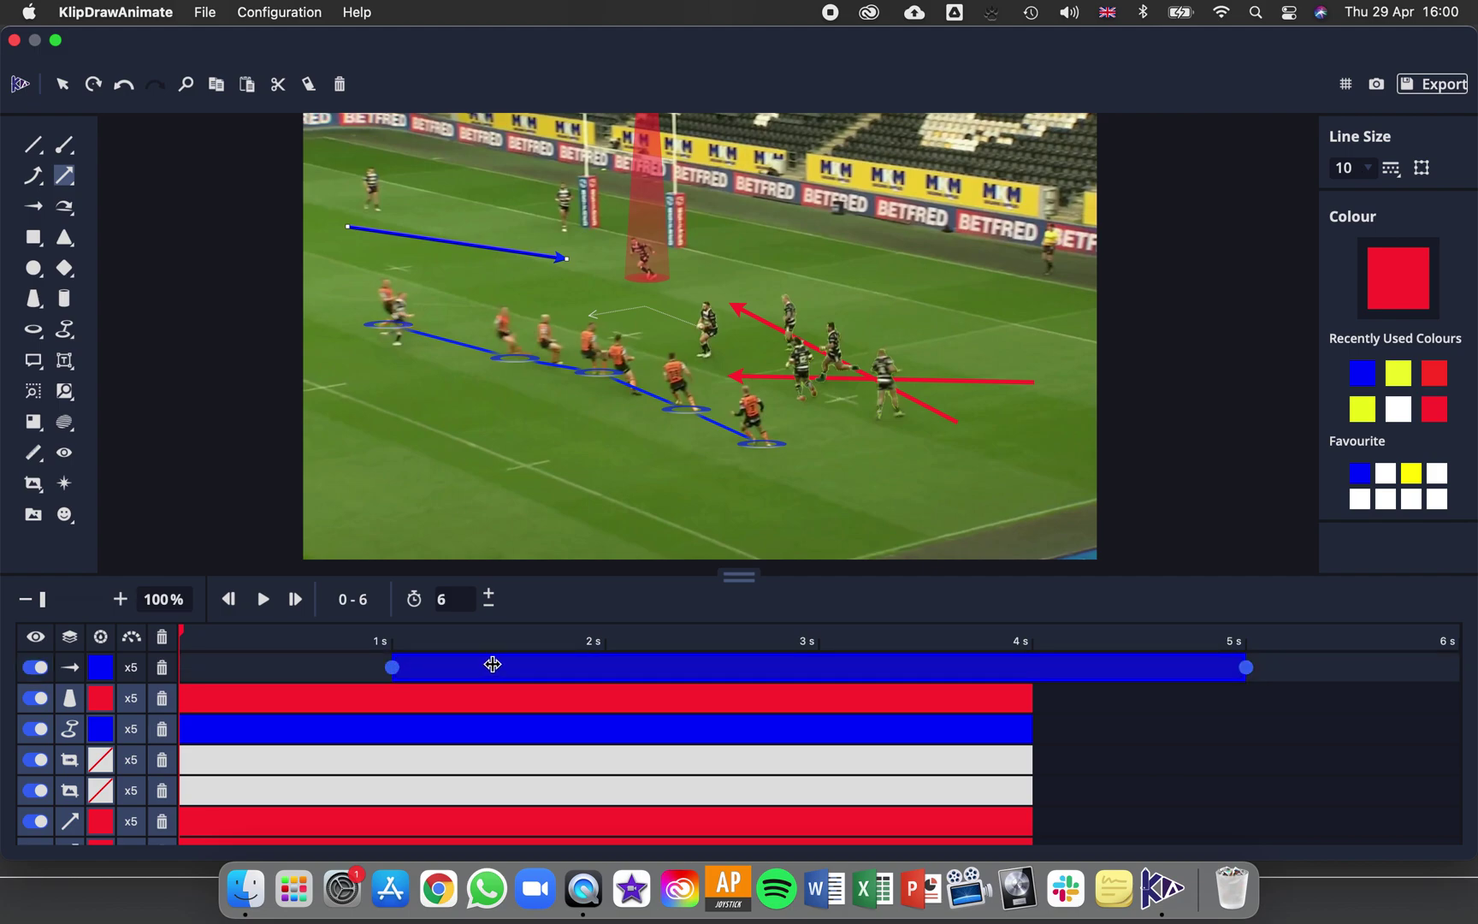
left_click(595, 671)
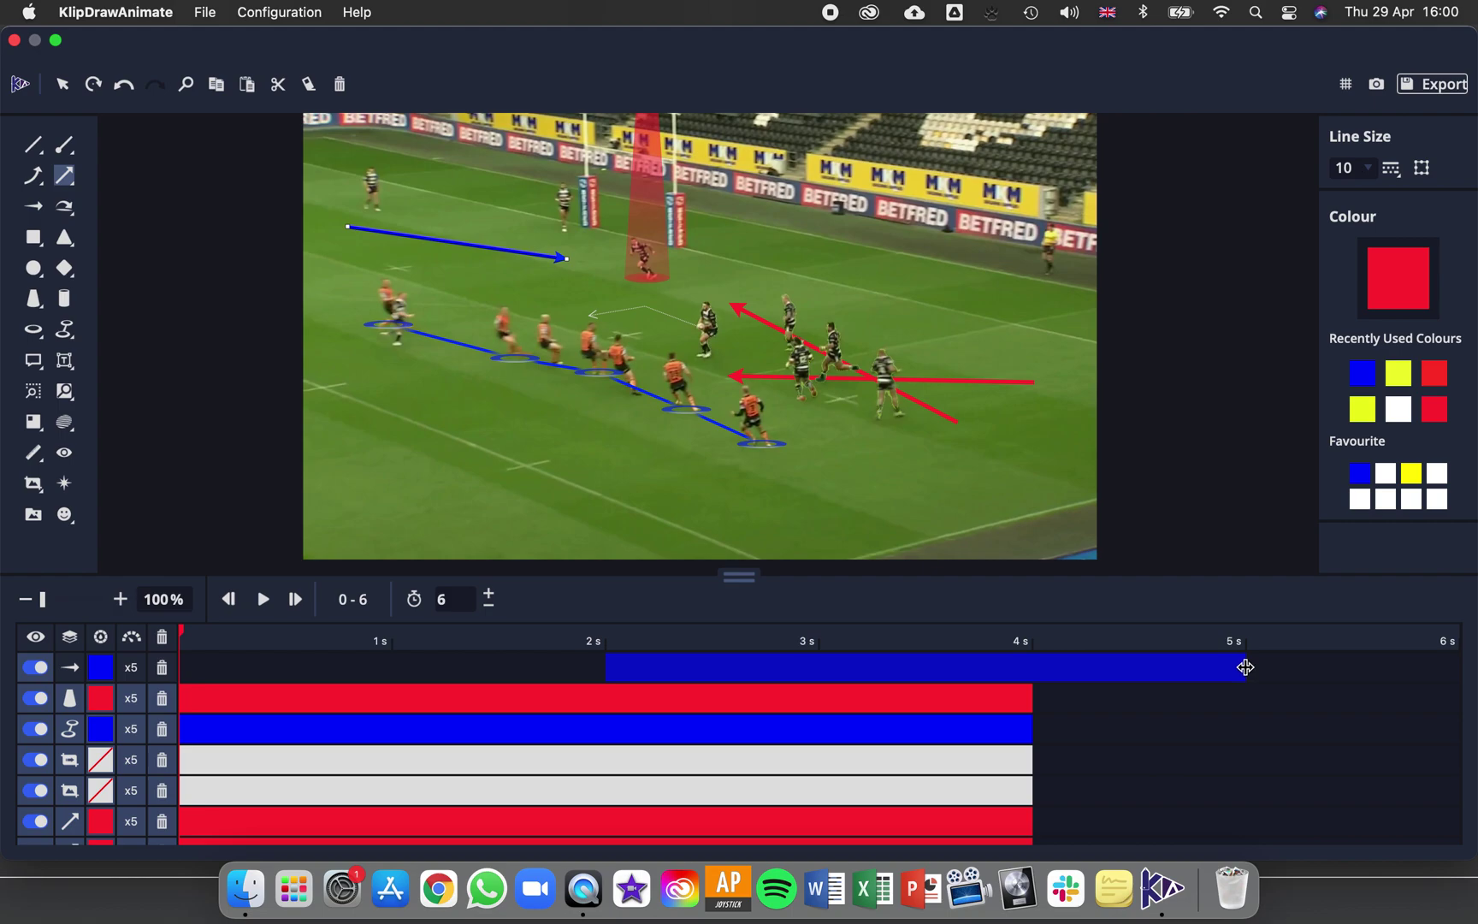
left_click(1248, 673)
left_click(1235, 670)
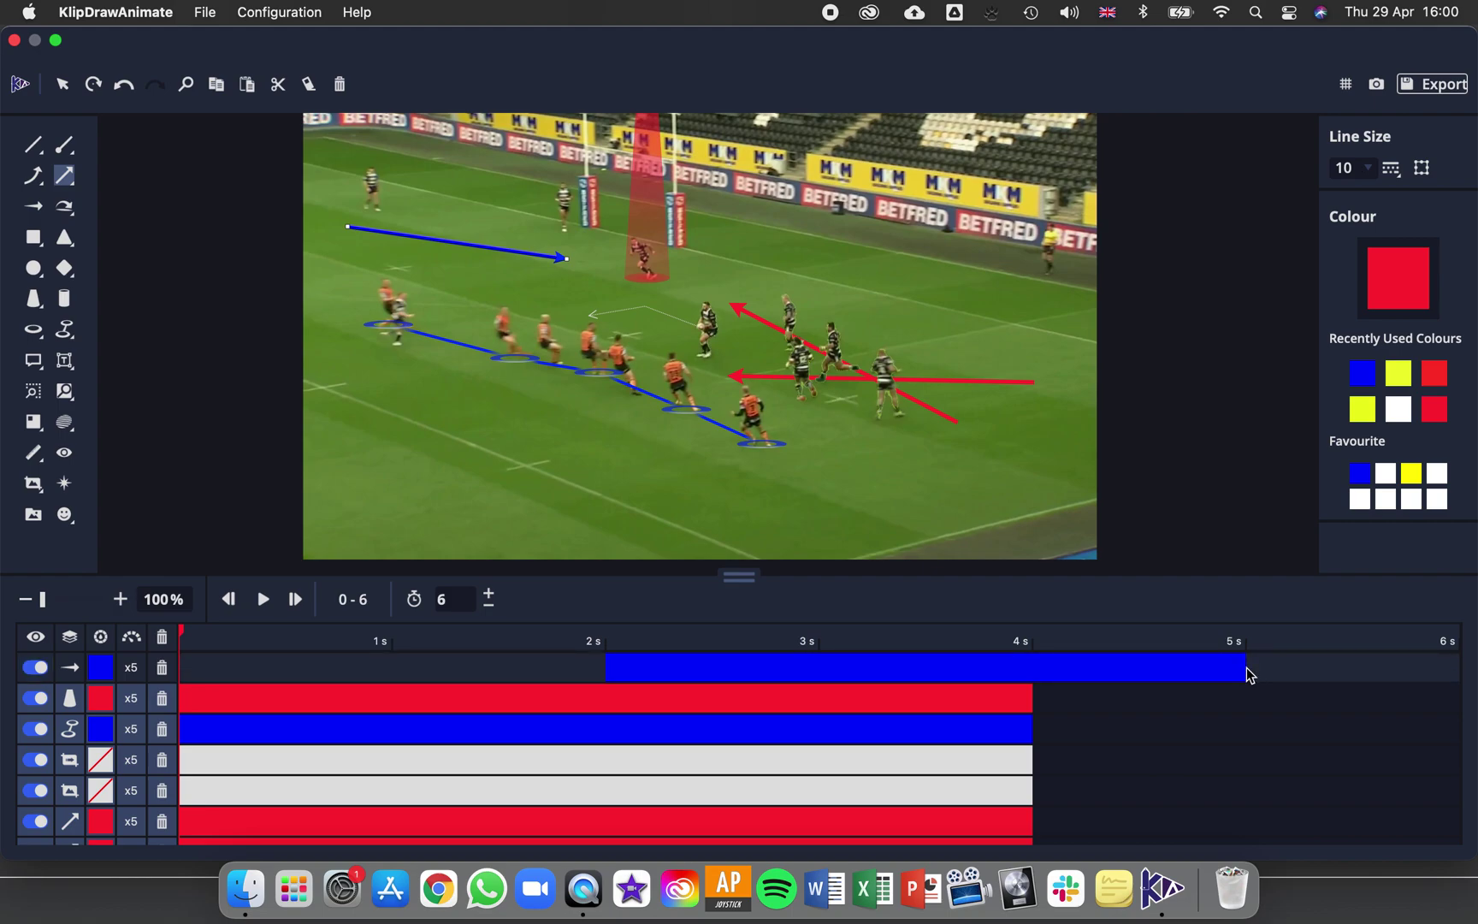
left_click(852, 738)
left_click_drag(183, 729, 393, 729)
Extend the defenders' linking line so it ends at 5 s
left_click(407, 730)
left_click(1156, 728)
left_click_drag(1034, 729, 1247, 729)
left_click(487, 738)
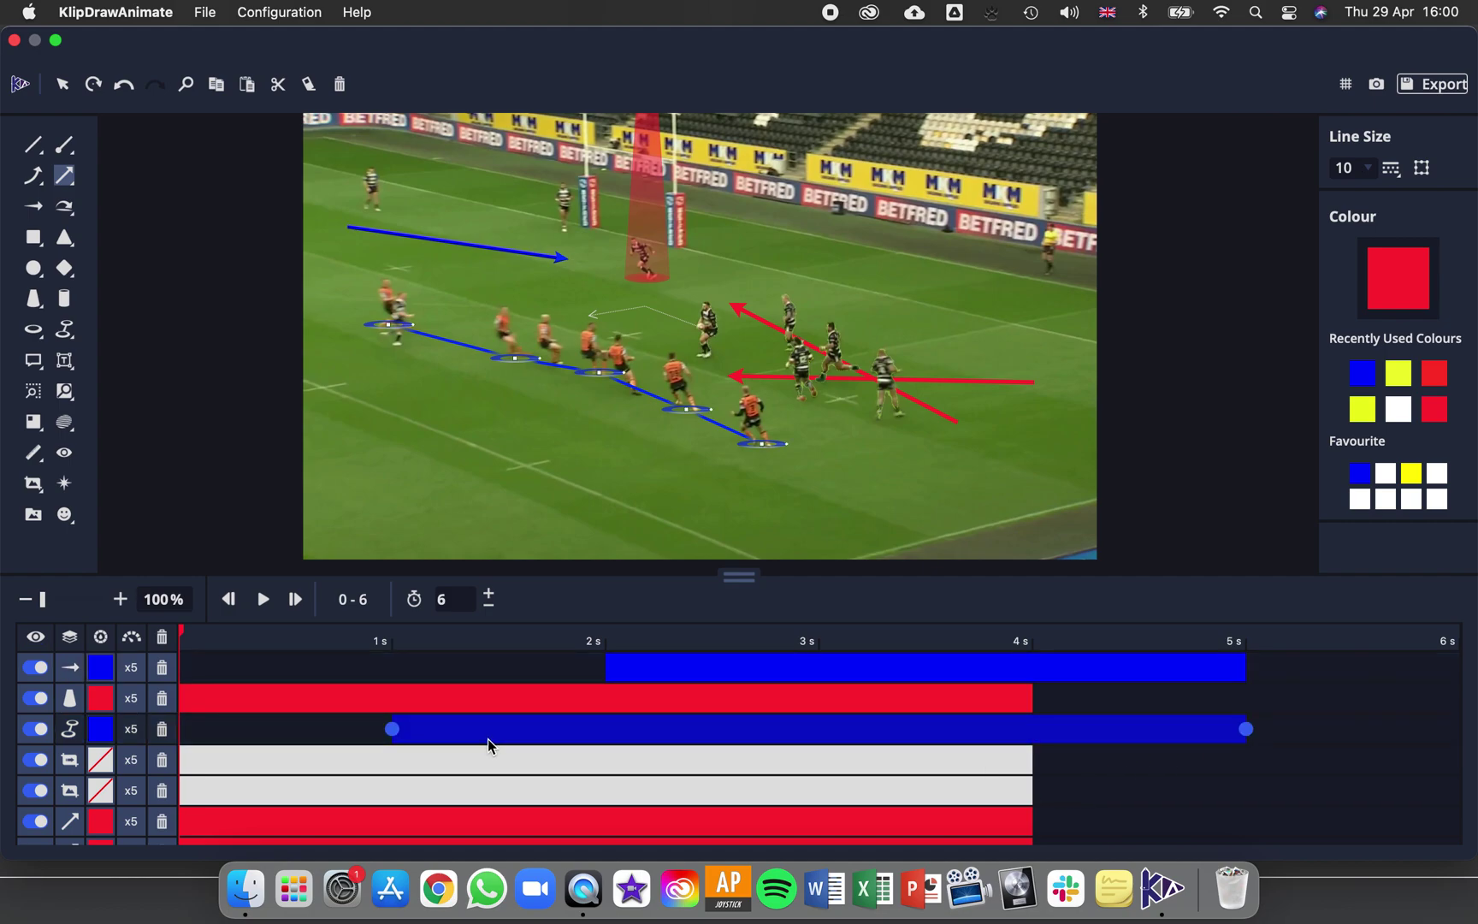
Play the animation to preview the new timing
left_click(487, 738)
left_click(263, 599)
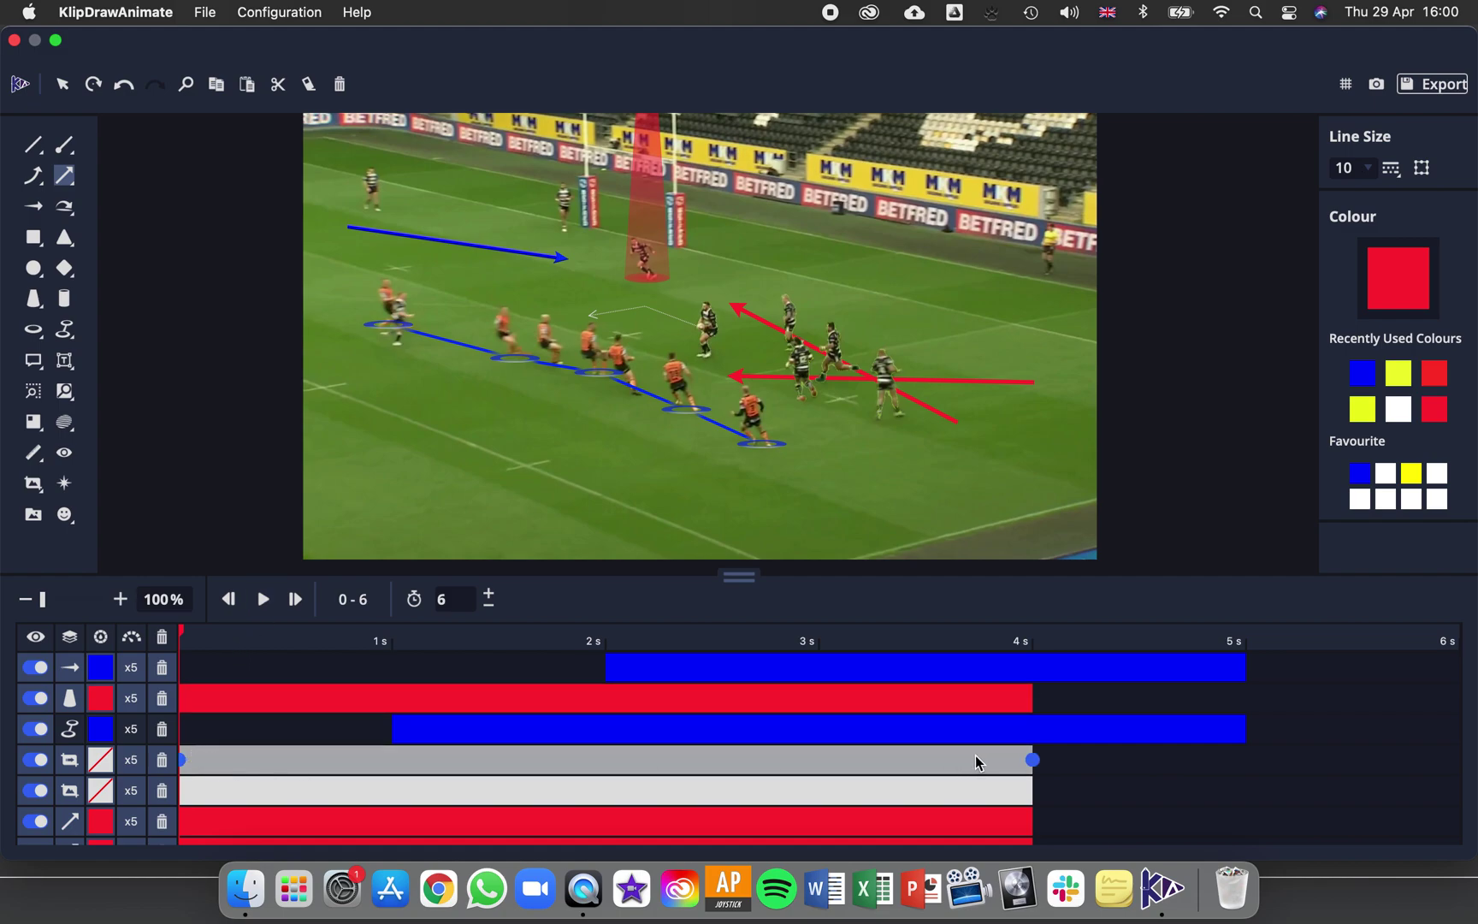
left_click(1031, 761)
Stretch both grey player cut-out clips to the 6 s end and preview playback
left_click_drag(1032, 760, 1460, 760)
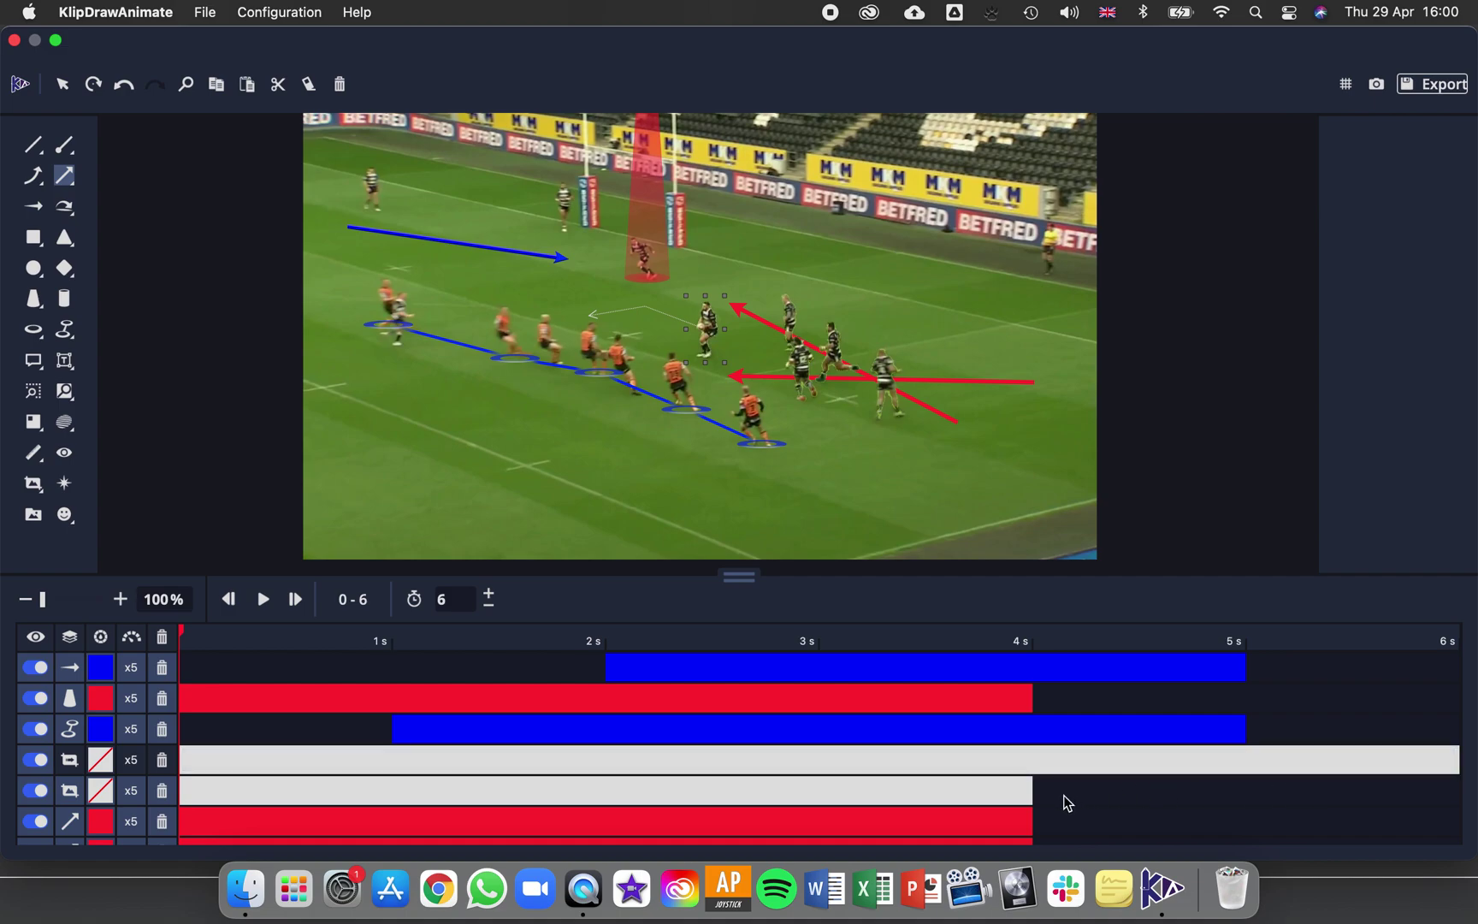
left_click_drag(1030, 790, 1460, 790)
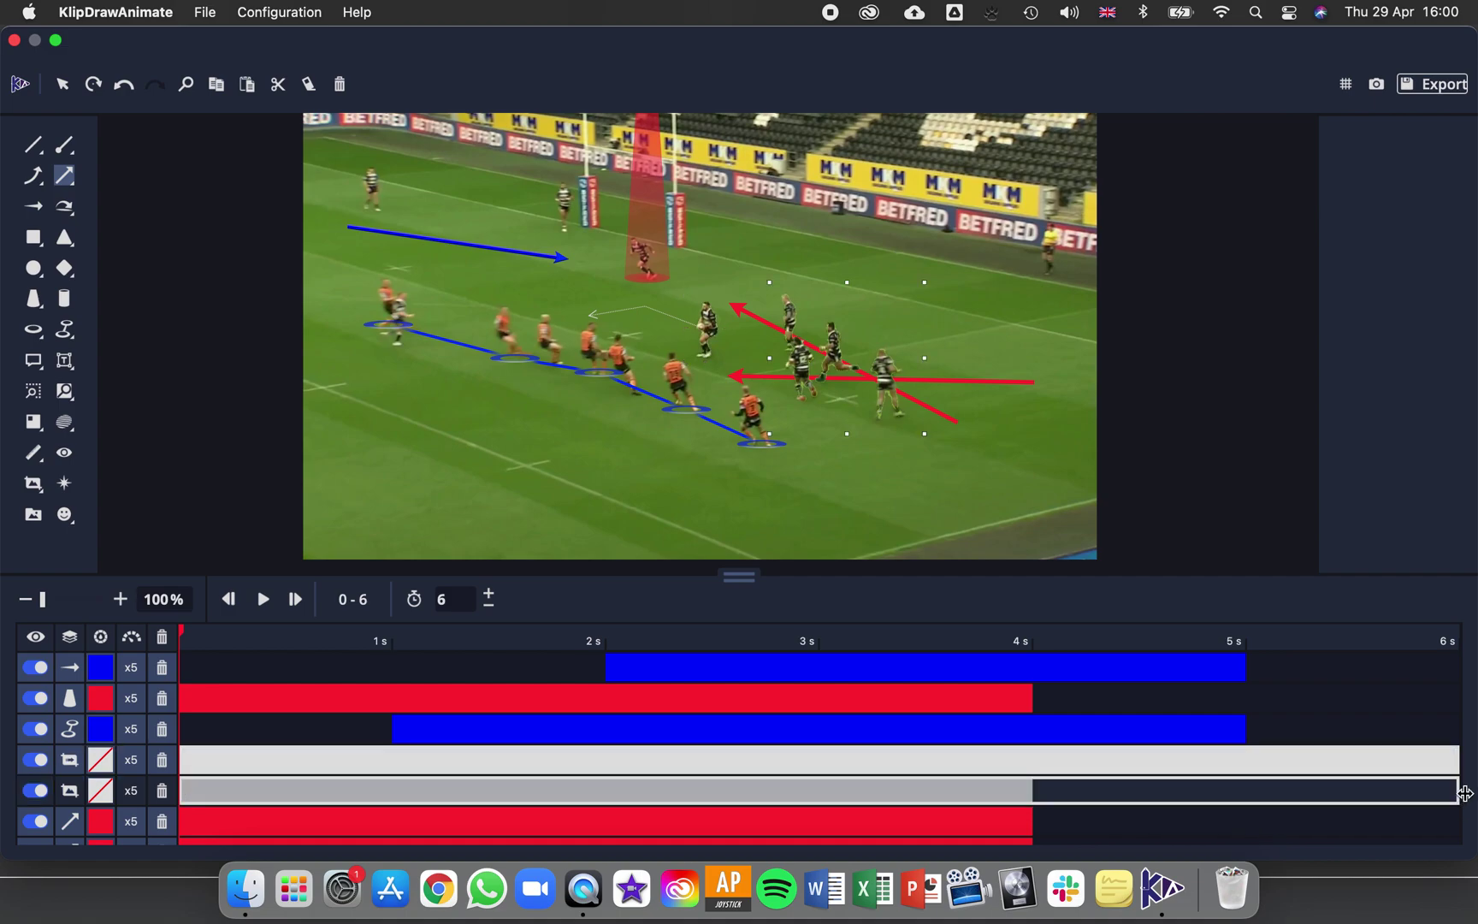
left_click(618, 698)
left_click(263, 599)
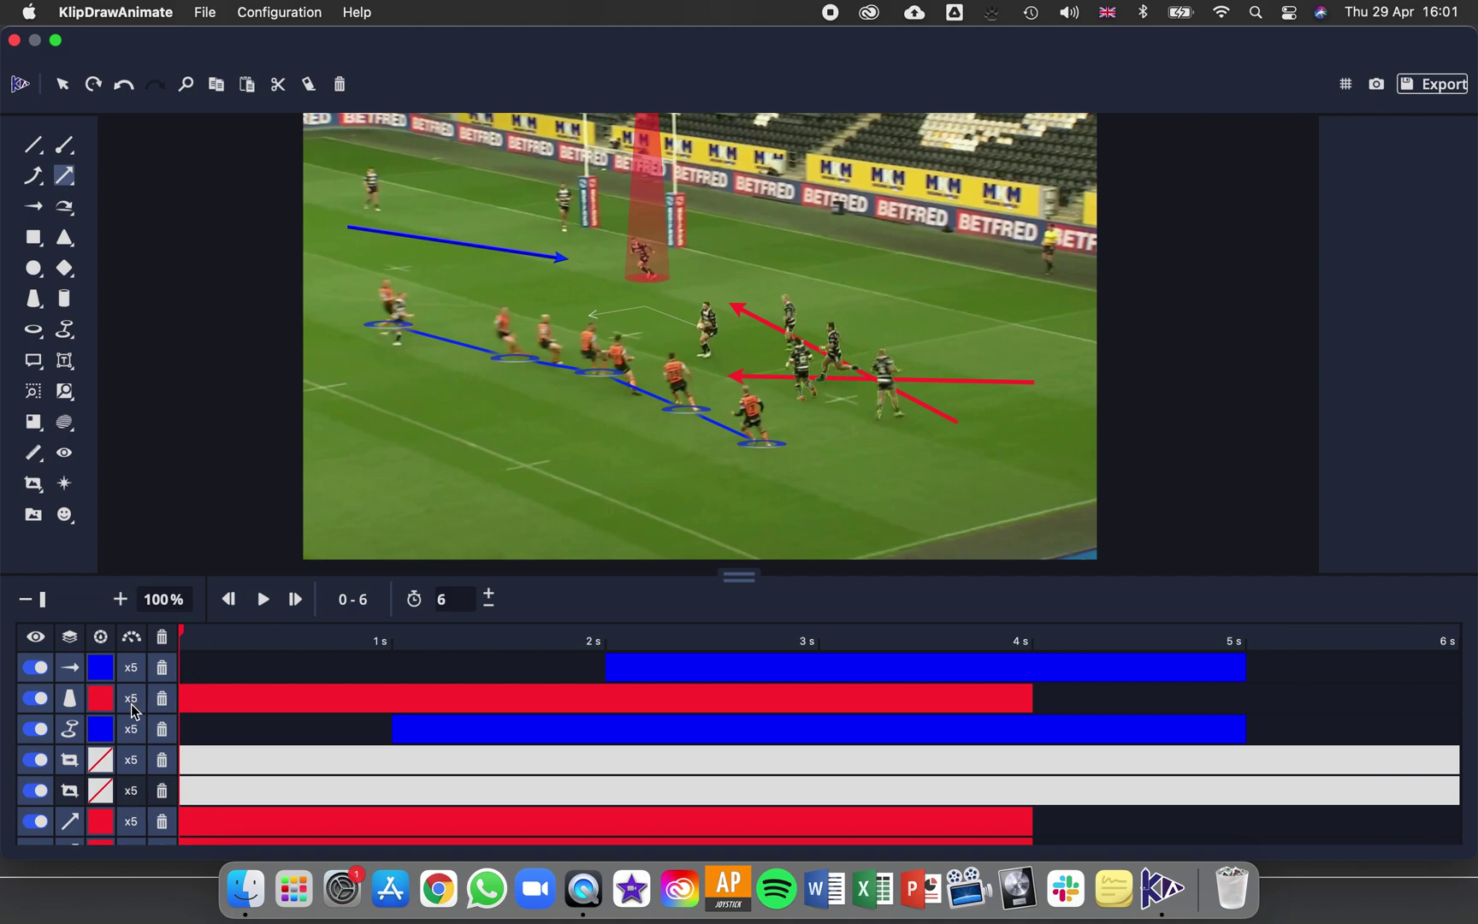
Set the red spotlight's animation speed to x8
left_click(70, 702)
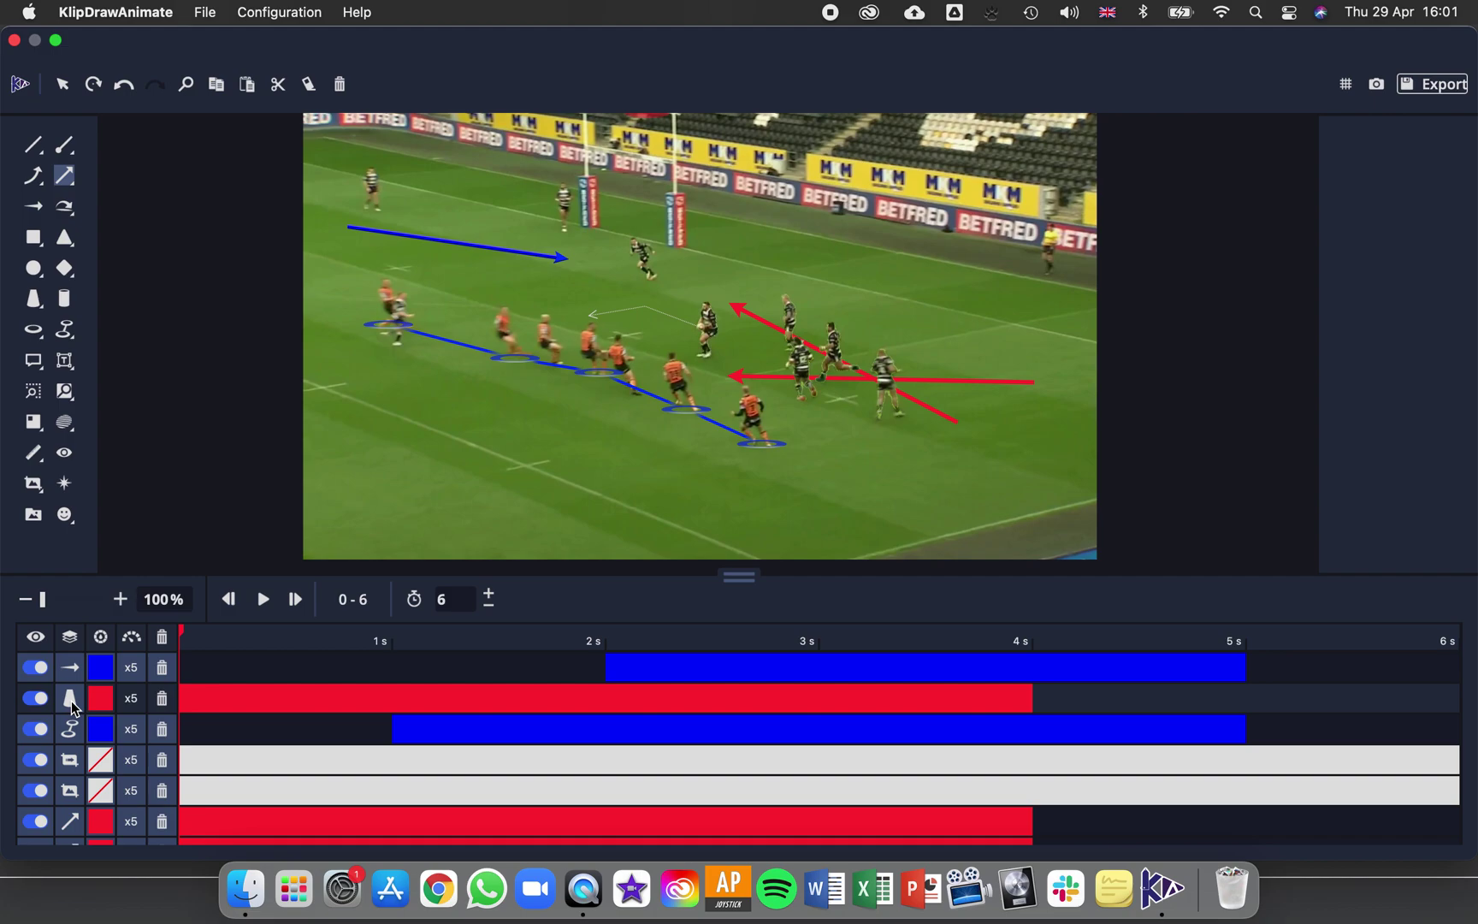
left_click(131, 700)
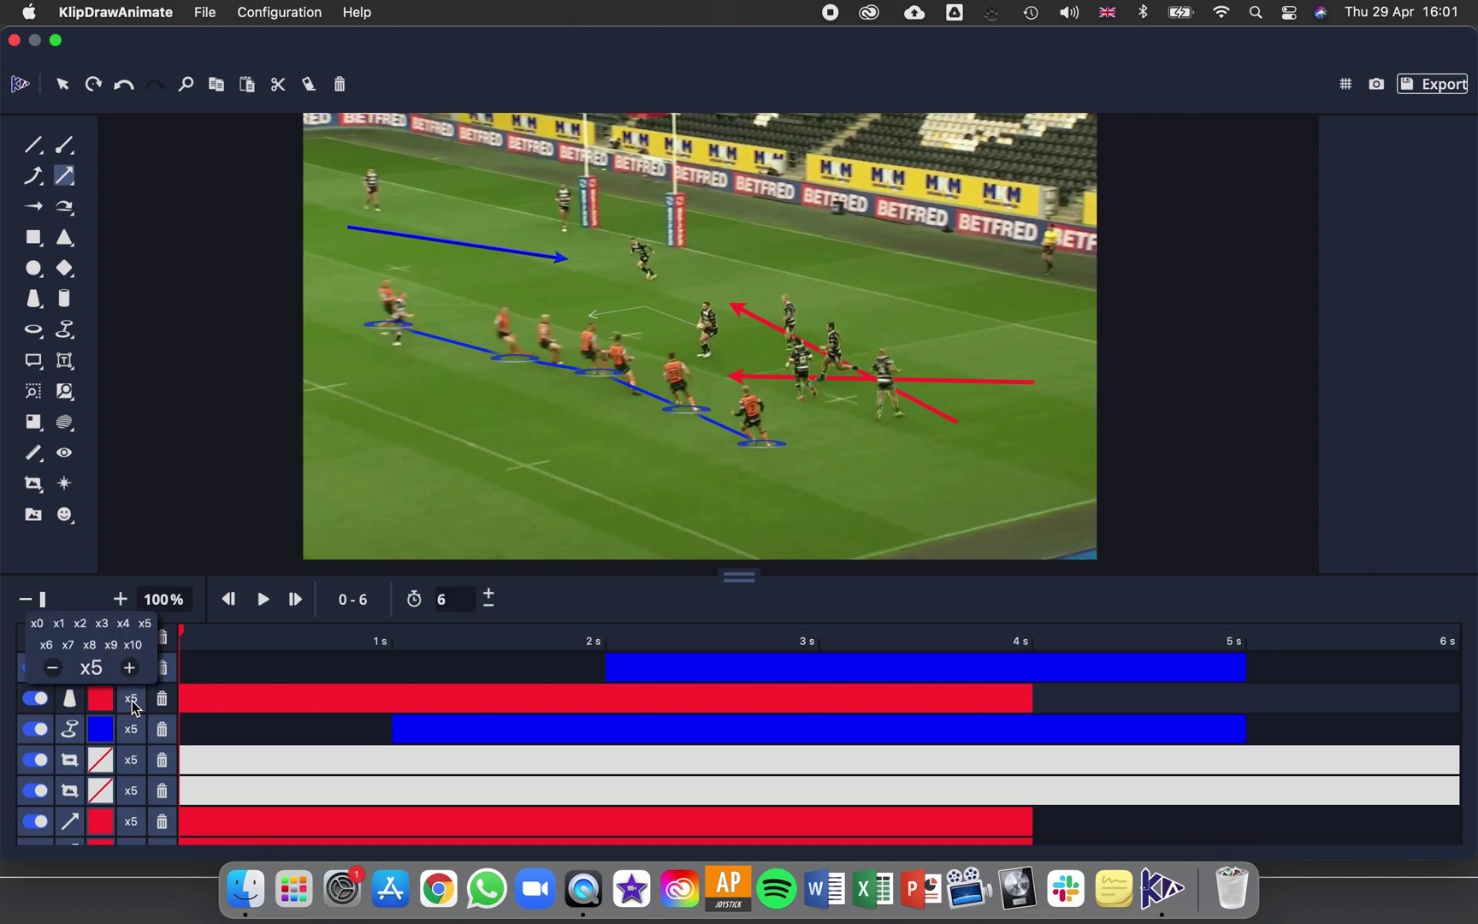
left_click(88, 644)
Set the top blue arrow's animation speed to x2
left_click(220, 722)
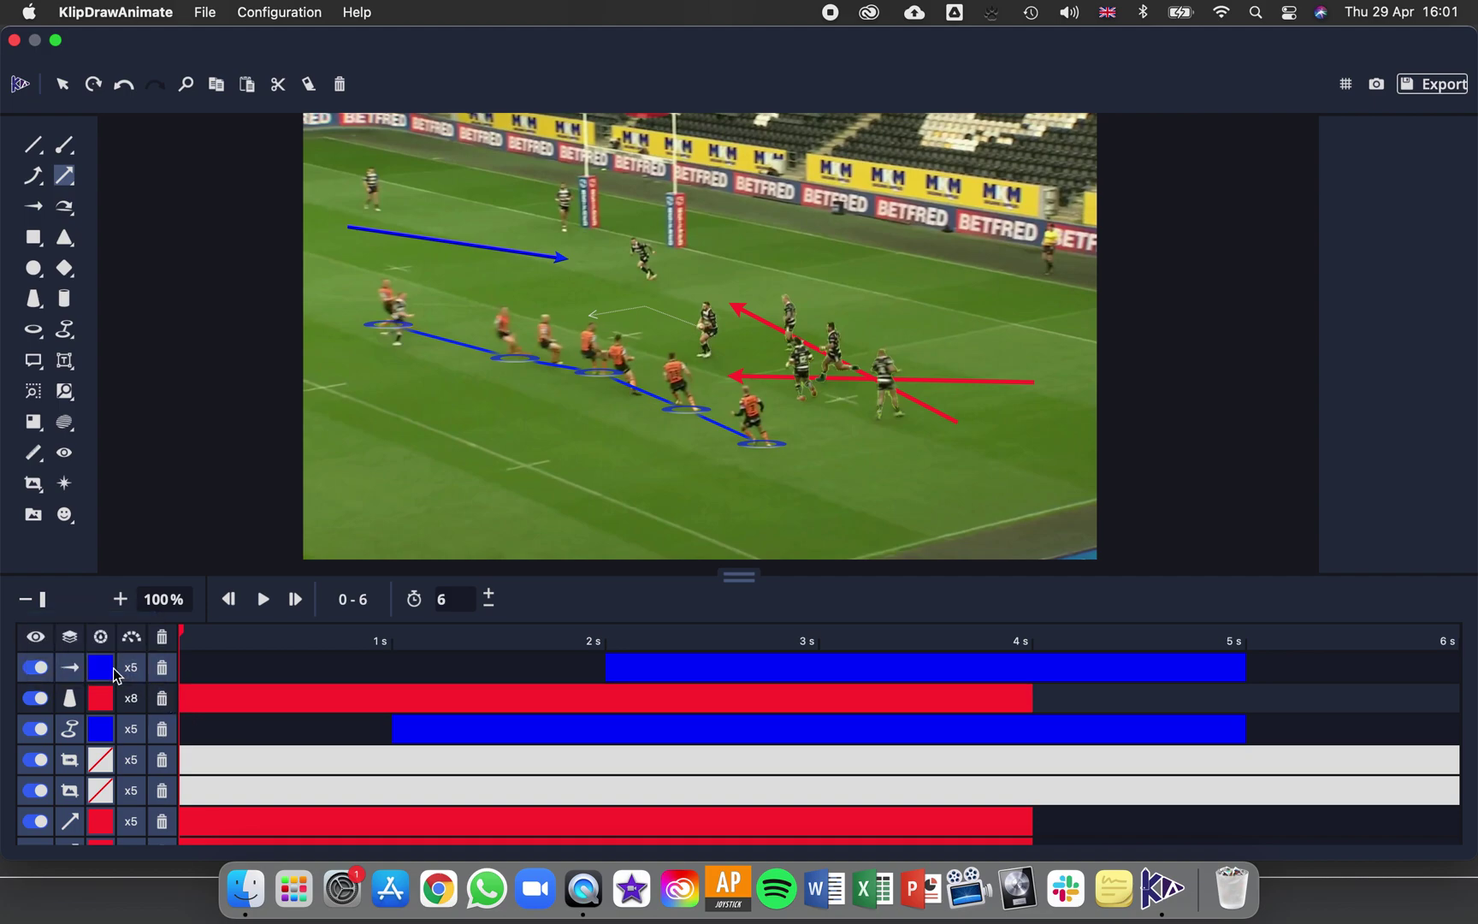
left_click(131, 667)
left_click(82, 594)
left_click(239, 709)
left_click(264, 597)
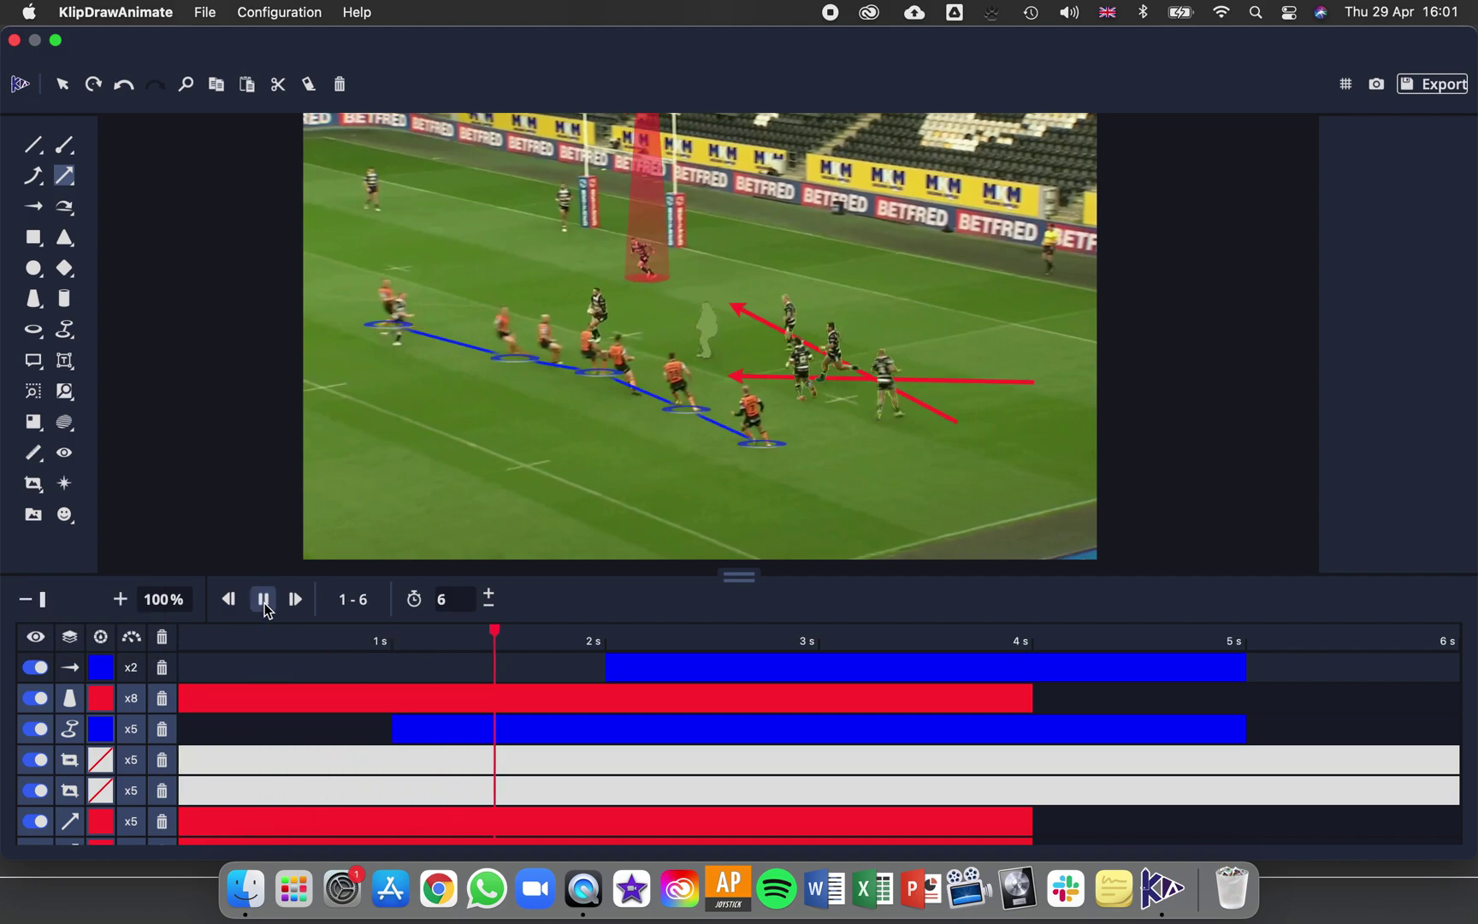